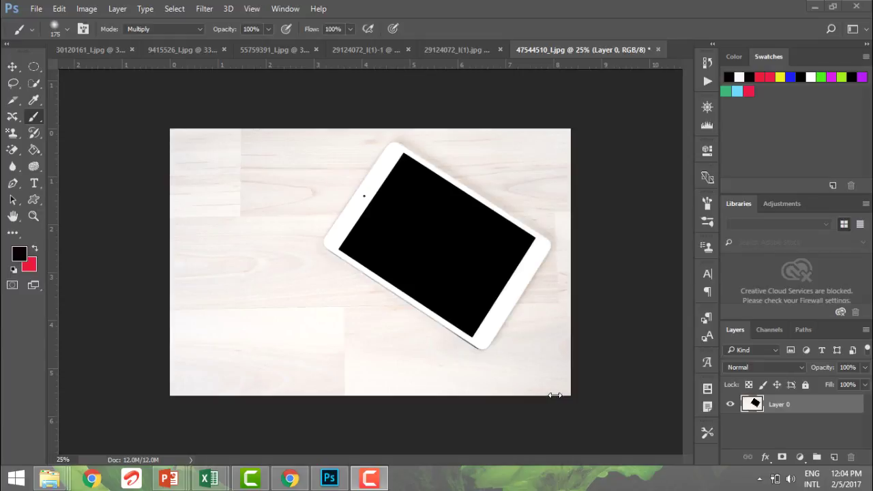
- Add a Reveal All vector mask to Layer 0
left_click(118, 9)
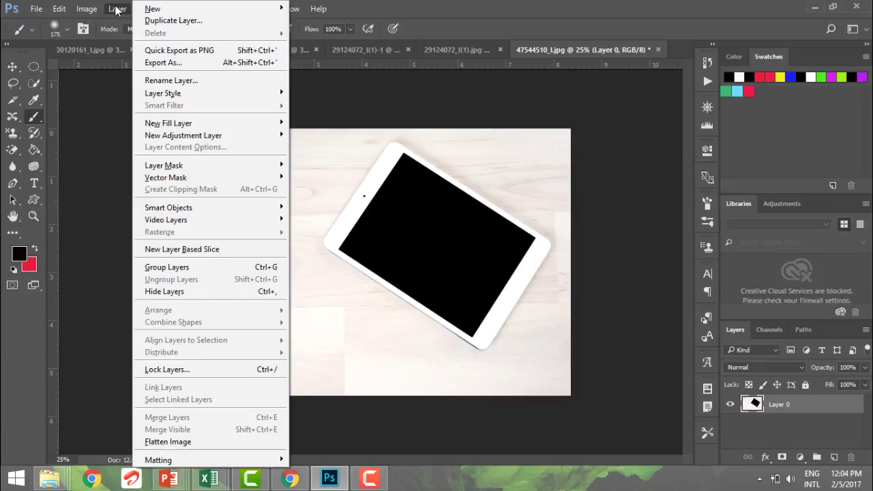
mouse_move(244, 185)
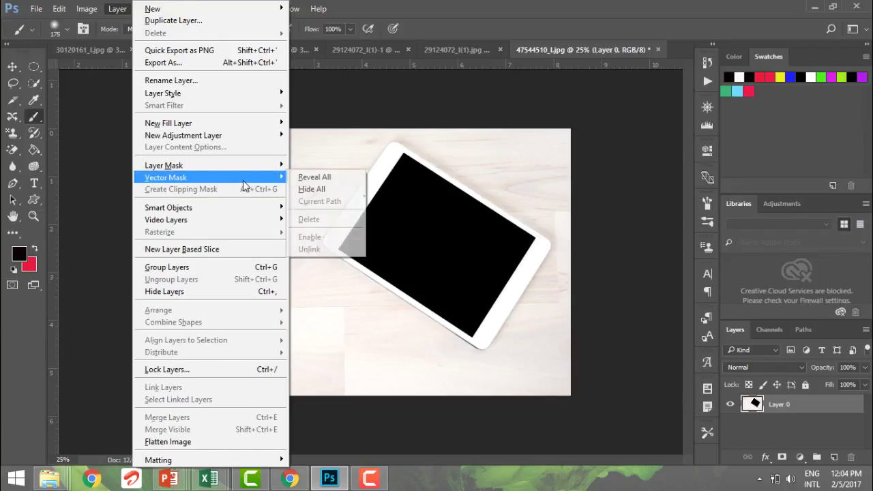
left_click(313, 176)
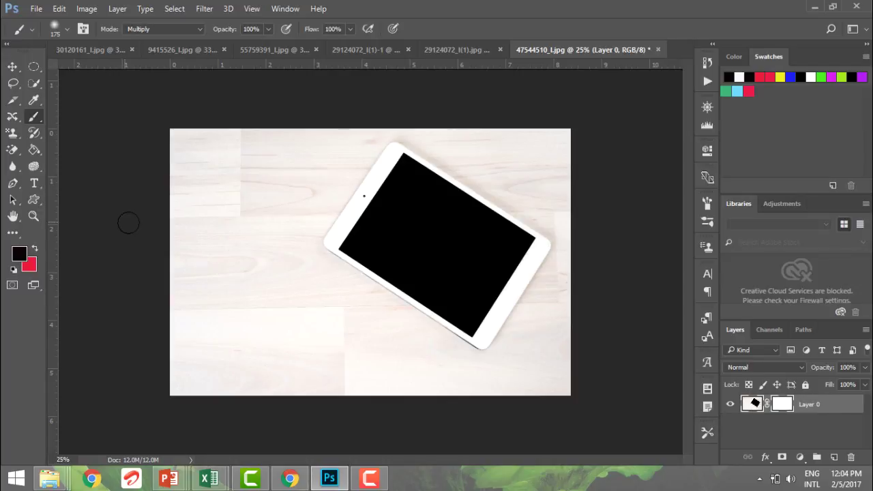
- Draw a closed four-point path around the tablet on the vector mask with the Pen tool
left_click(11, 182)
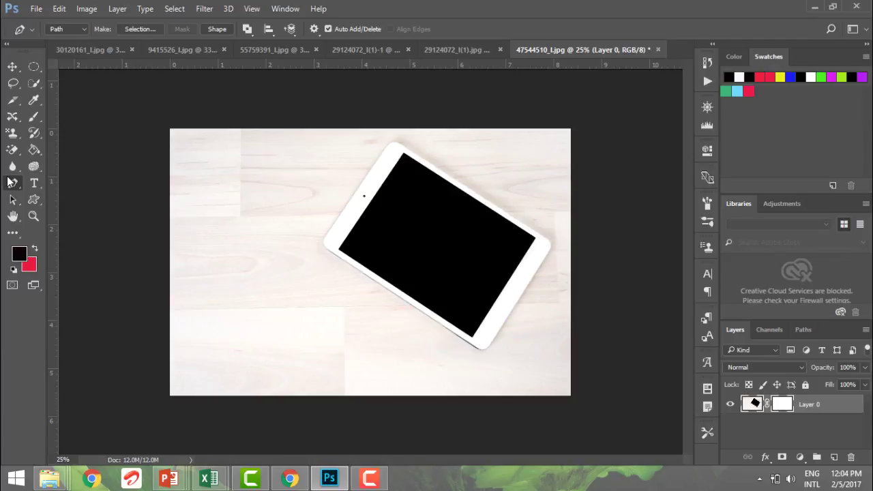
left_click(309, 241)
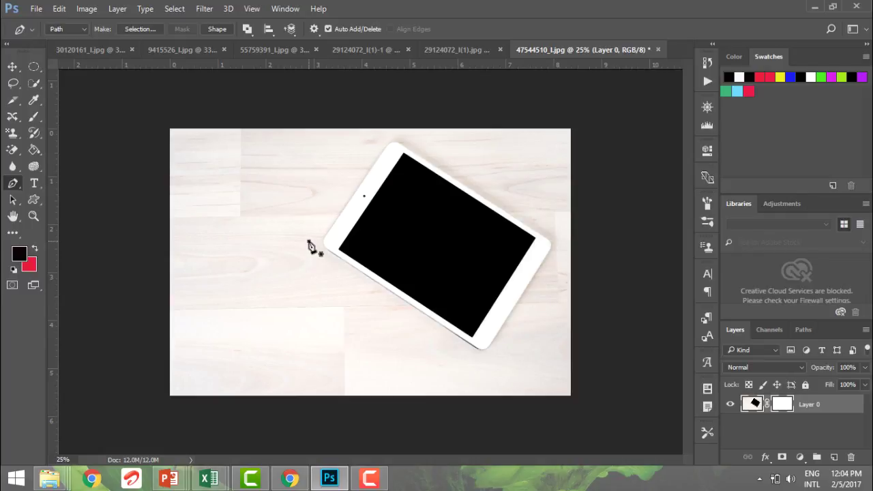
left_click(385, 133)
left_click(566, 236)
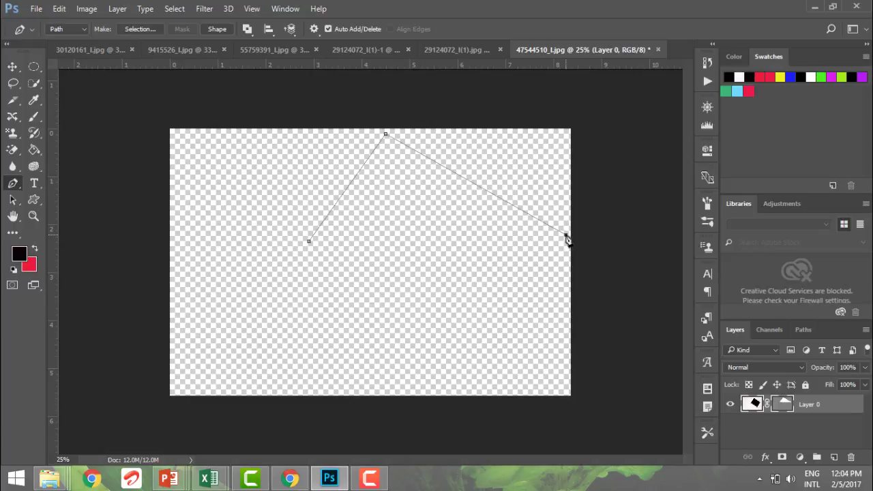
left_click(516, 360)
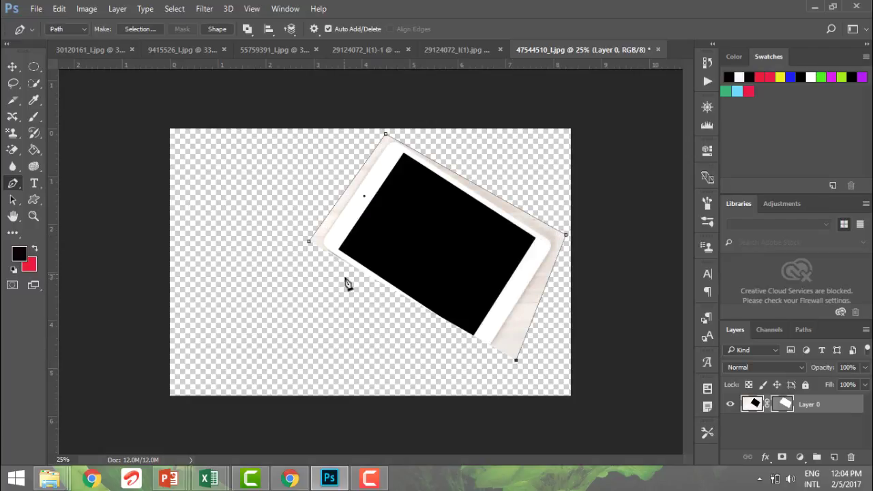
left_click(310, 242)
- Reposition the mask path and move its four anchor points close to the tablet's corners
left_click_drag(385, 137, 391, 140)
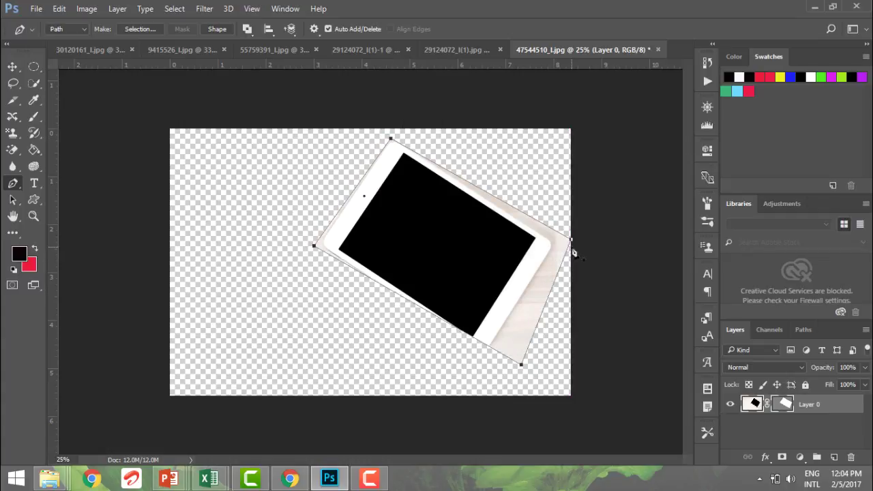
left_click_drag(571, 241, 561, 242)
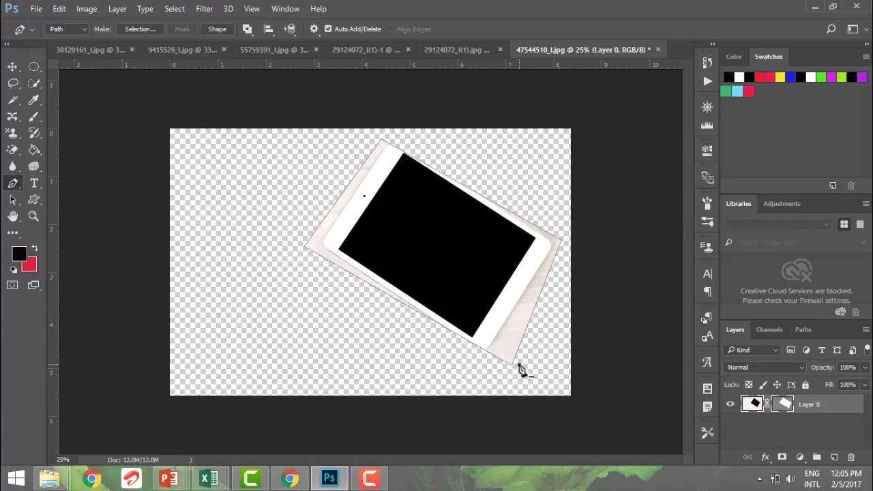
left_click_drag(516, 371, 486, 352)
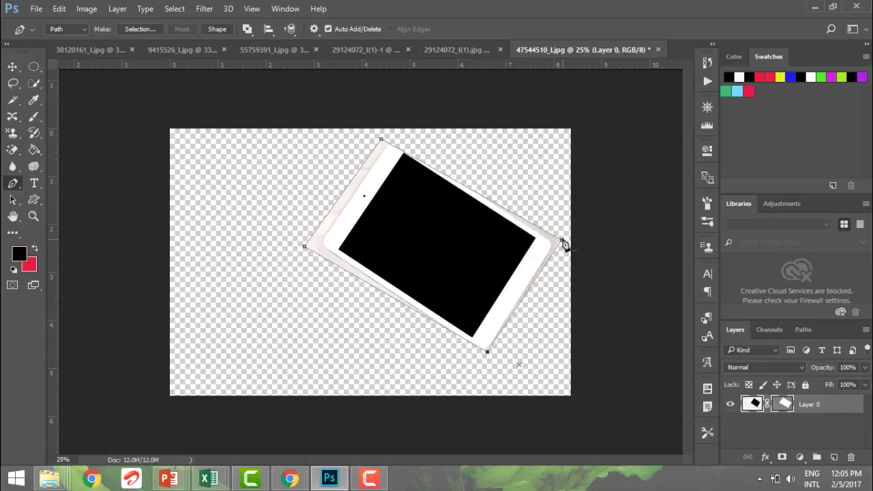
left_click_drag(561, 241, 553, 242)
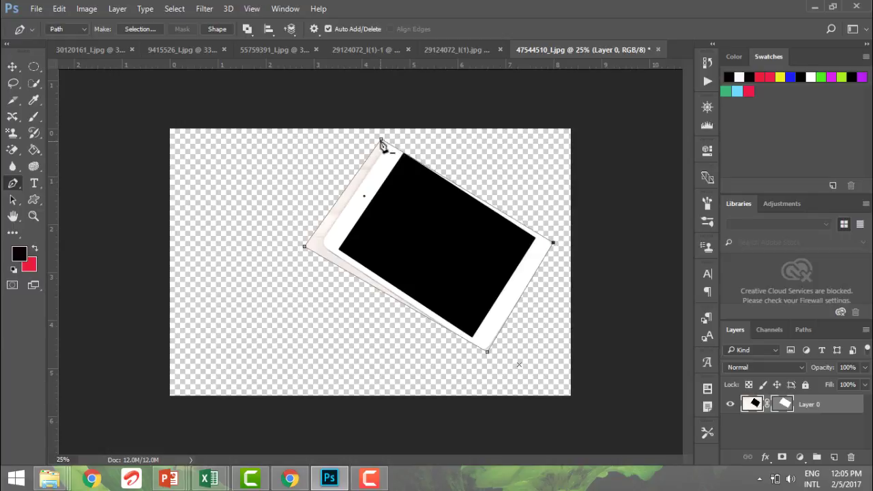
left_click_drag(381, 139, 390, 137)
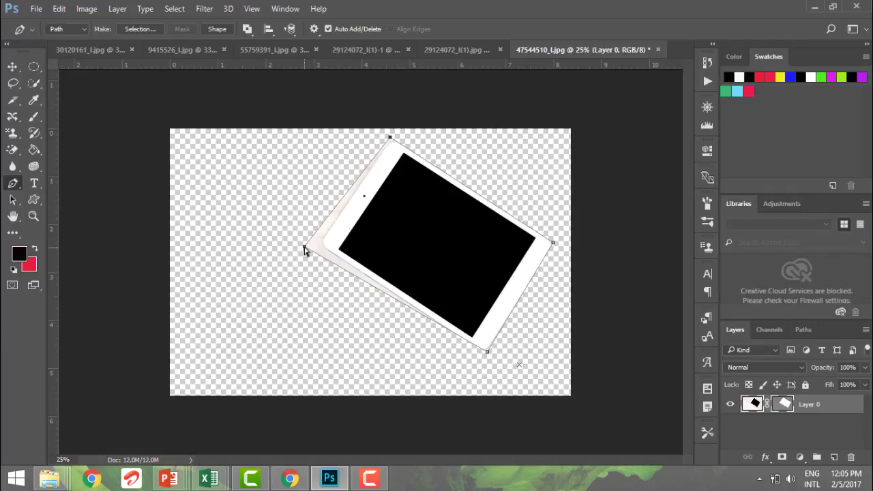
mouse_move(304, 247)
left_mouse_down()
mouse_move(319, 247)
mouse_move(316, 238)
left_mouse_up()
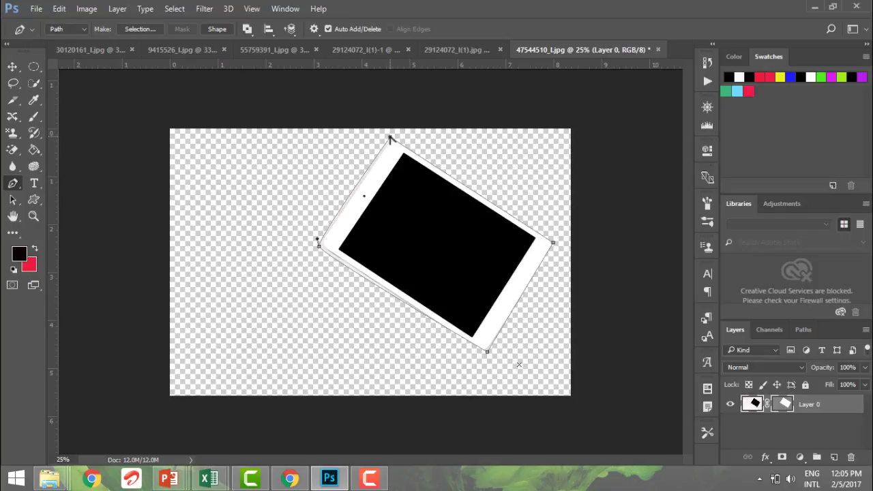
- Pull curve handles from the path's top, right and bottom anchor points to round those corners around the tablet
left_click_drag(390, 139, 395, 139)
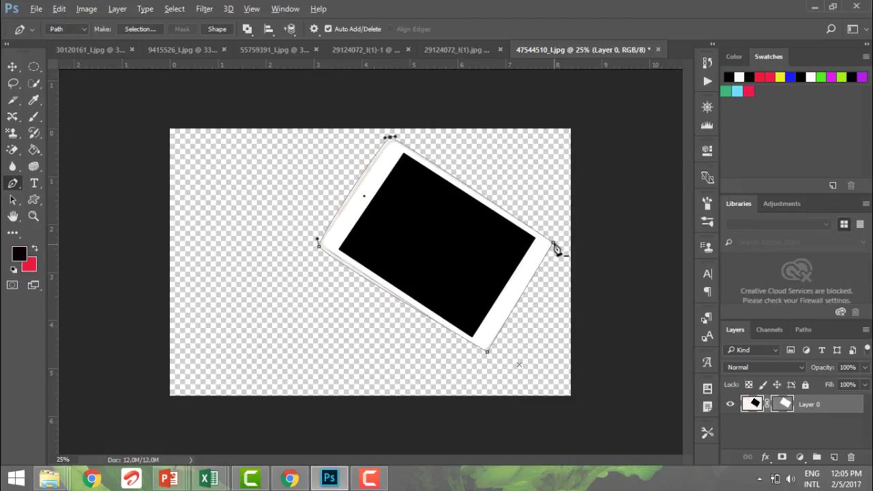
left_click_drag(553, 243, 556, 253)
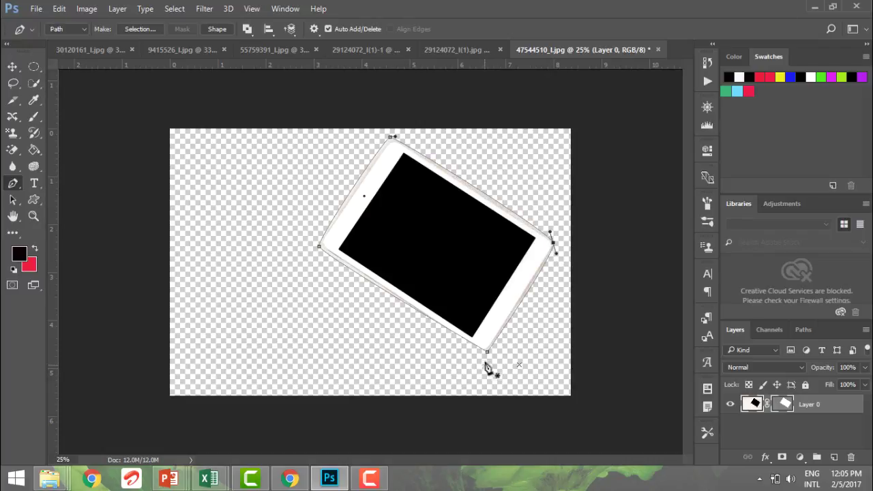
left_click_drag(487, 352, 480, 355)
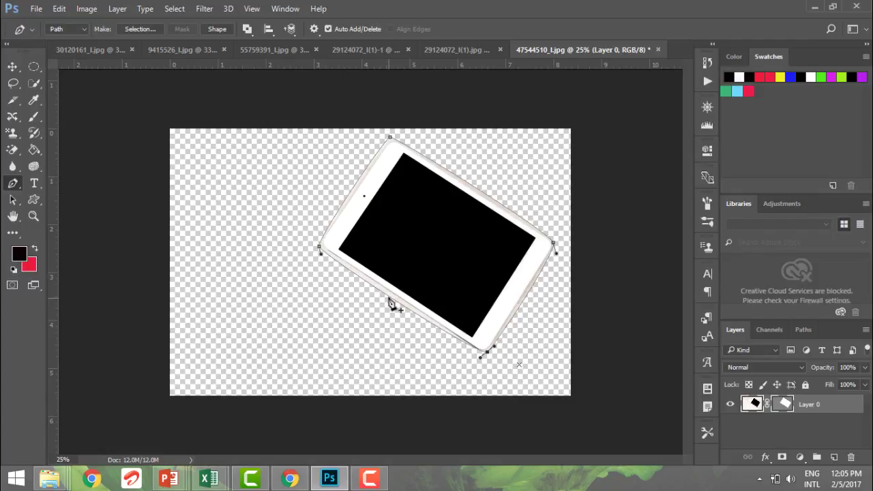
- Reshape the path segments along the tablet's lower-left and upper-left edges so they follow its outline
left_click_drag(390, 304, 398, 302)
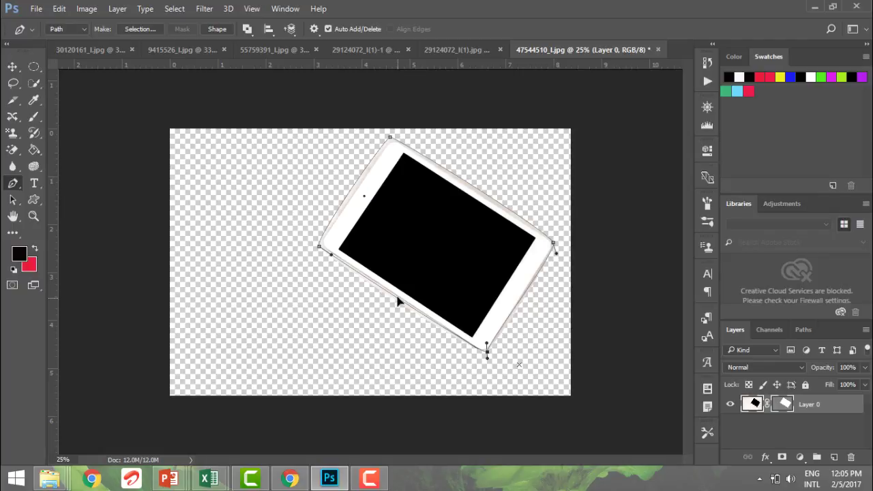
left_click(346, 205)
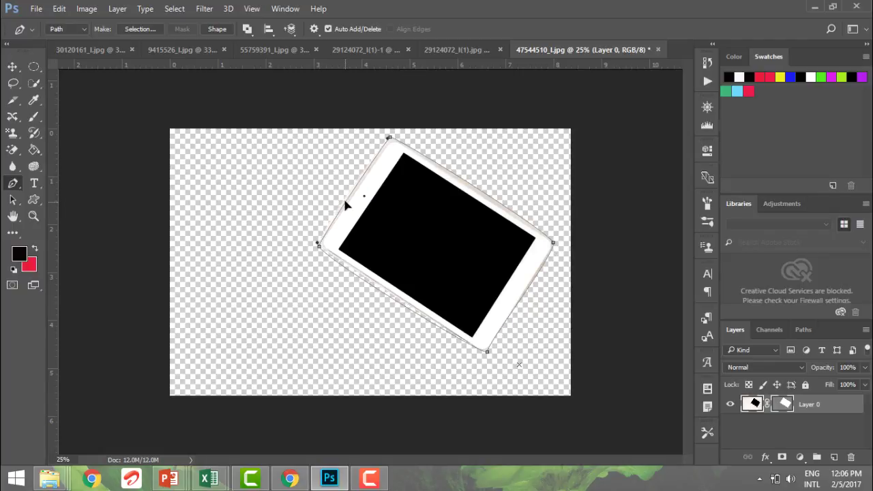
left_click_drag(345, 199, 345, 199)
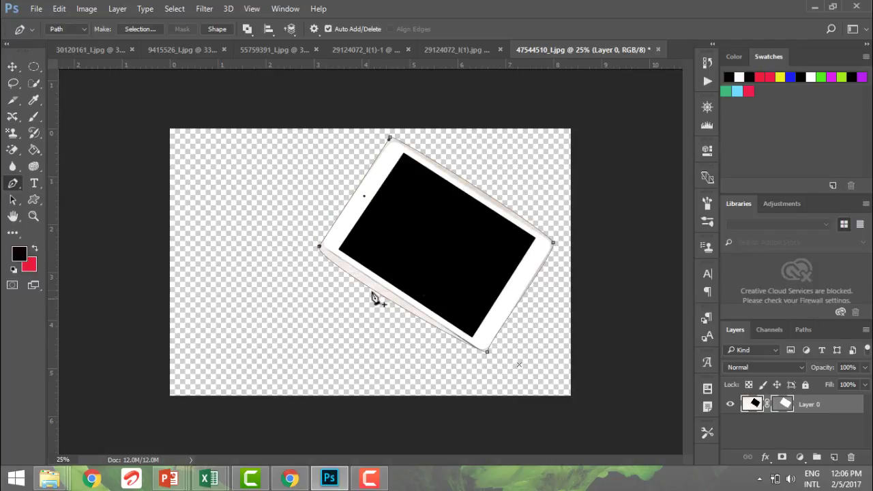
left_click_drag(359, 281, 371, 280)
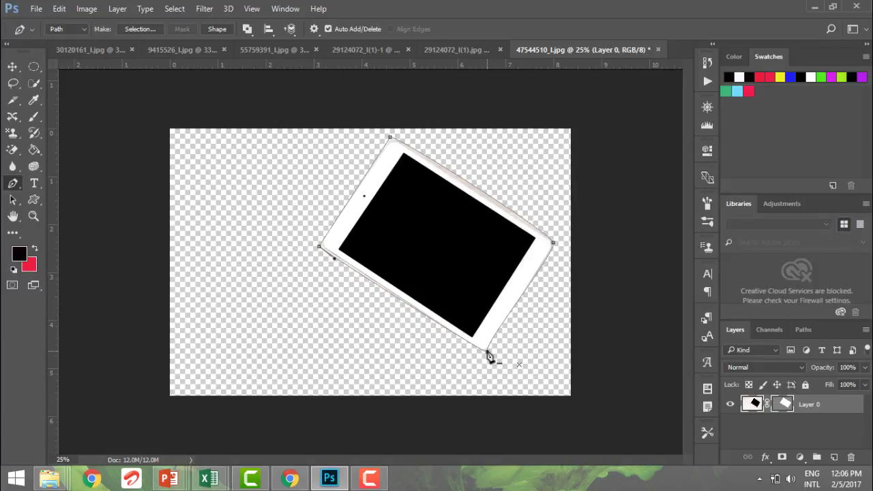
- Tighten the path's two right-hand edges and nudge its bottom, top and left anchor points onto the tablet's outline
left_click_drag(486, 351, 486, 355)
left_click_drag(491, 334, 492, 336)
left_click_drag(454, 173, 452, 173)
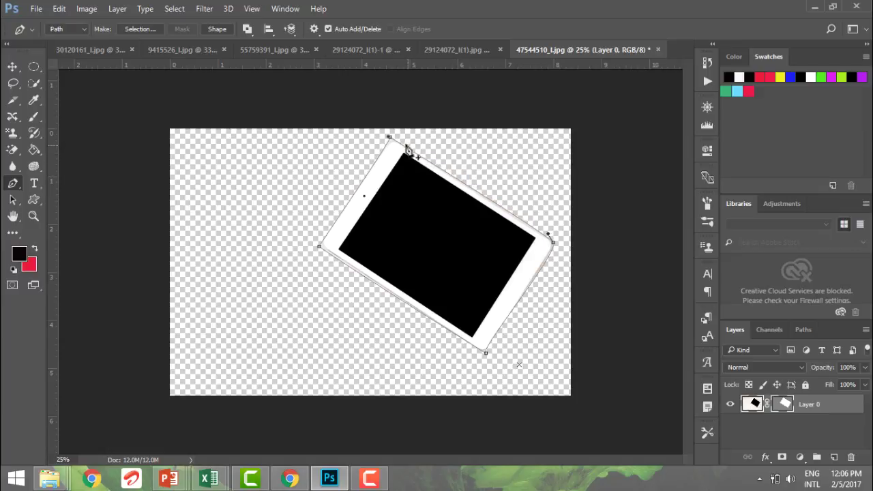
left_click_drag(390, 138, 391, 138)
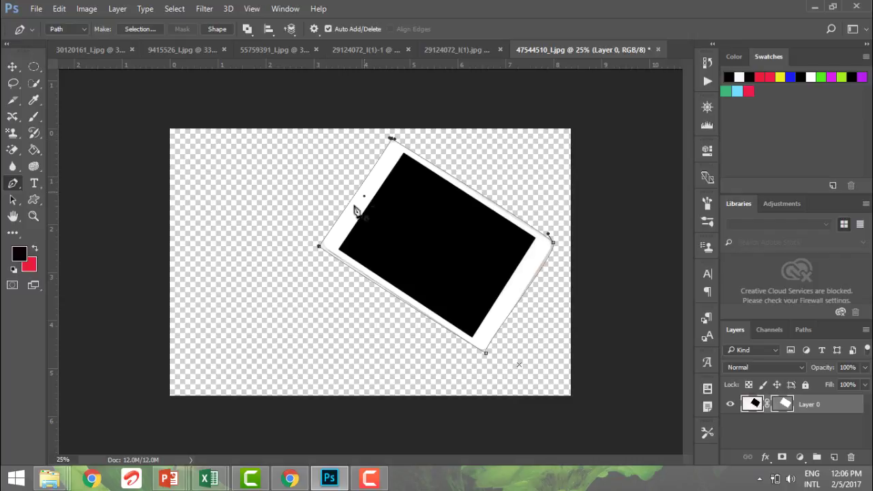
left_click_drag(319, 247, 321, 244)
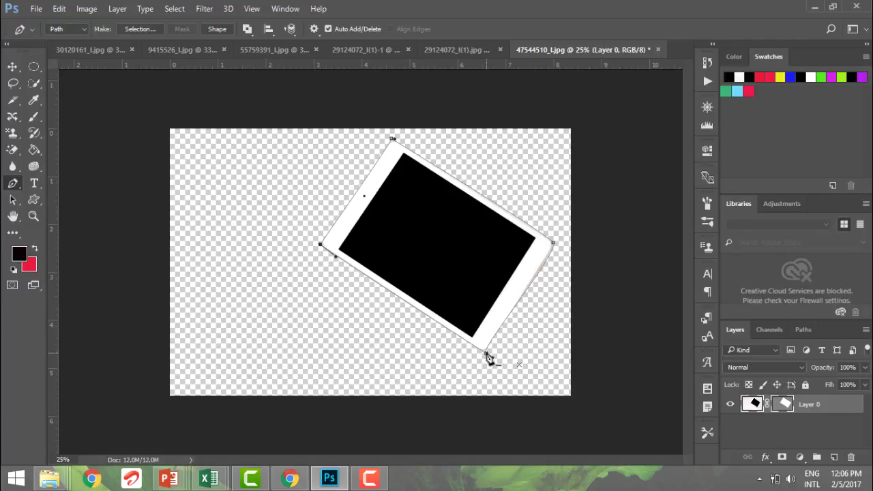
- Recurve the path at the tablet's bottom corner, then refit the adjoining edges, left corner and upper-right edge to the outline
left_click_drag(485, 352, 460, 344)
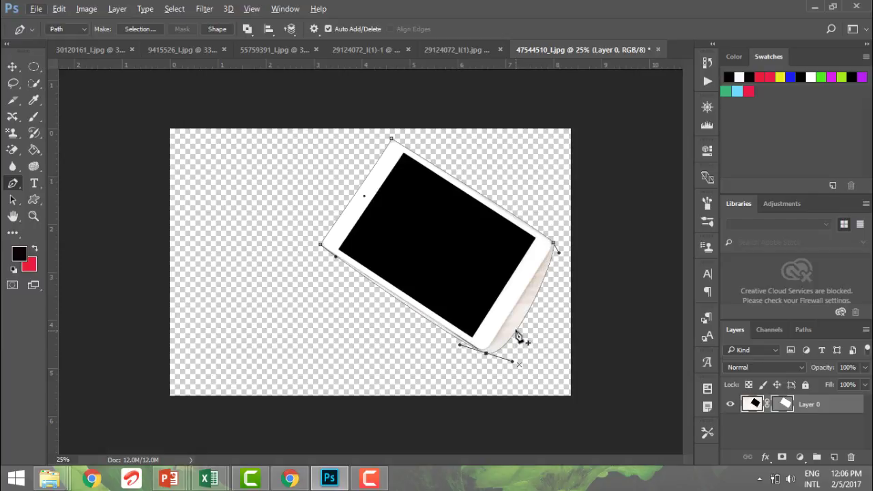
left_click_drag(516, 331, 446, 334)
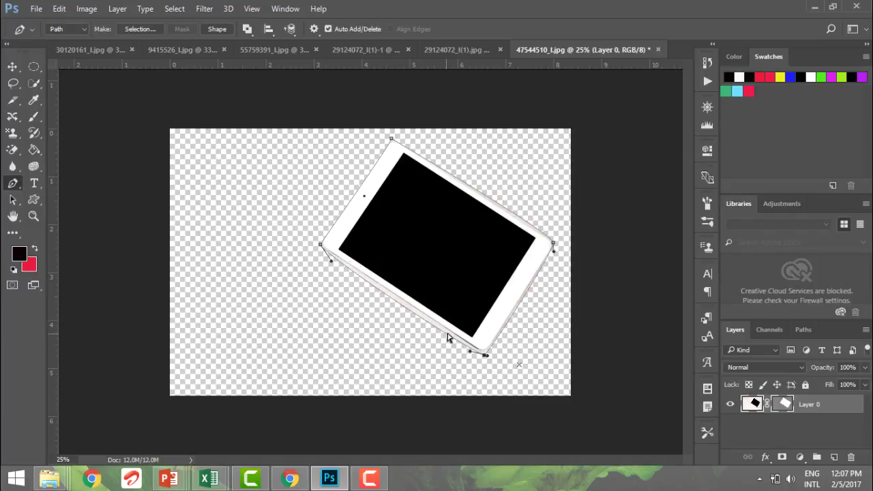
left_click_drag(448, 334, 449, 332)
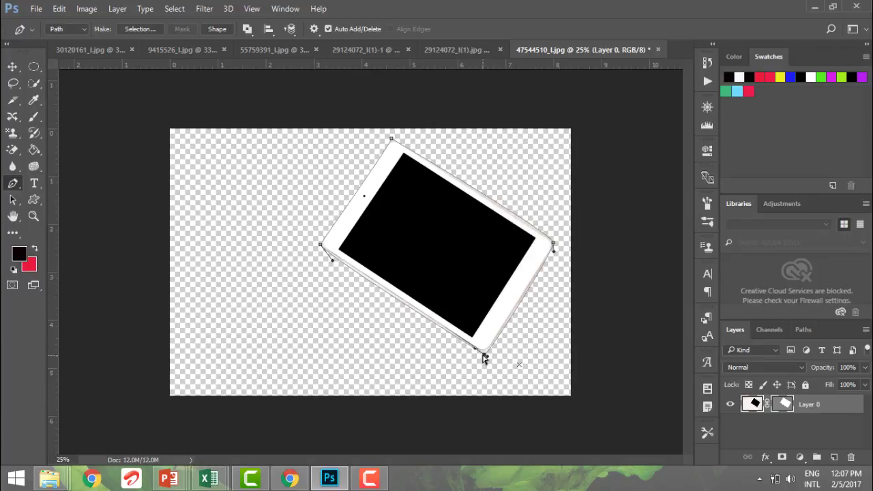
left_click_drag(483, 355, 488, 355)
mouse_move(323, 253)
left_mouse_down()
mouse_move(313, 244)
mouse_move(321, 242)
left_mouse_up()
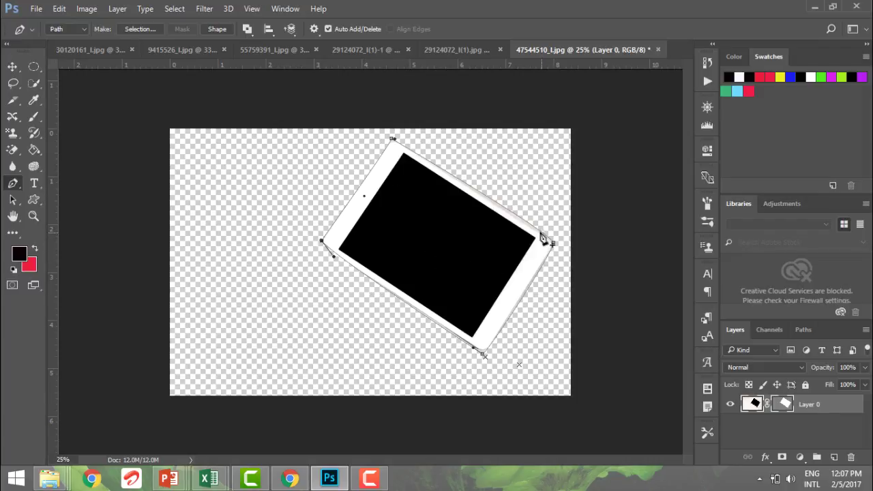
left_click_drag(541, 232, 538, 230)
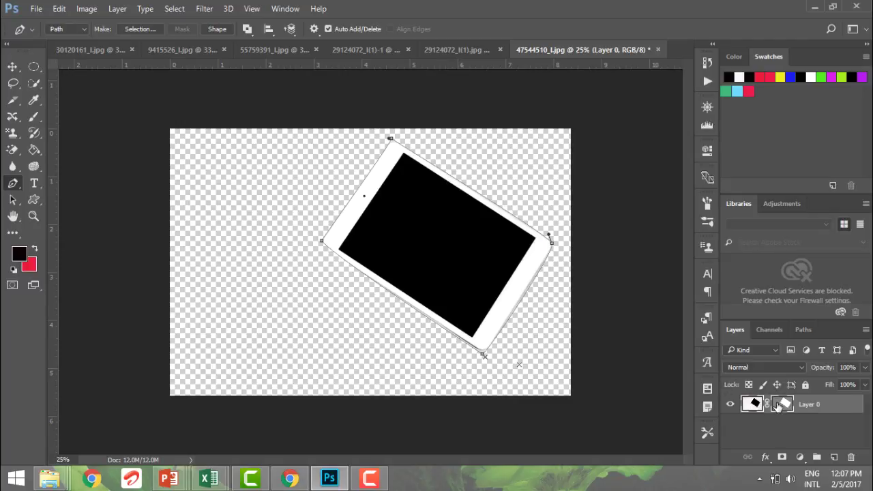
- Disable Layer 0's vector mask to show the original image, and enable the mask again
right_click(777, 406)
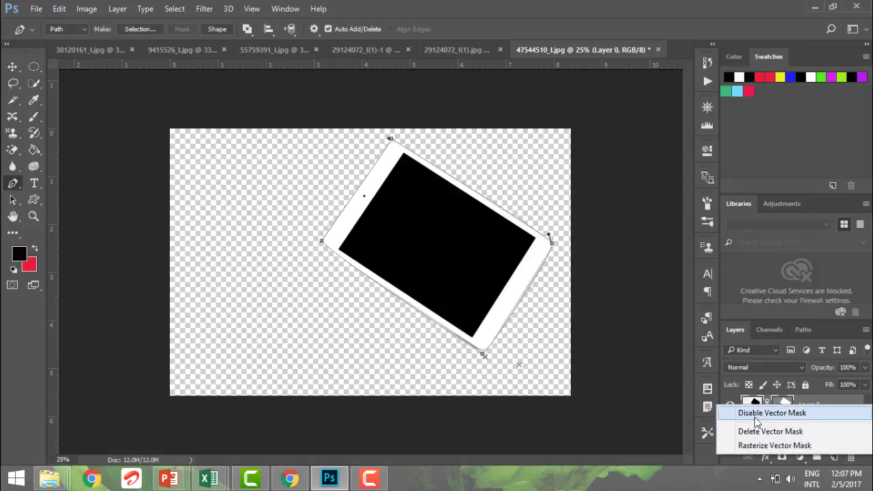
left_click(756, 414)
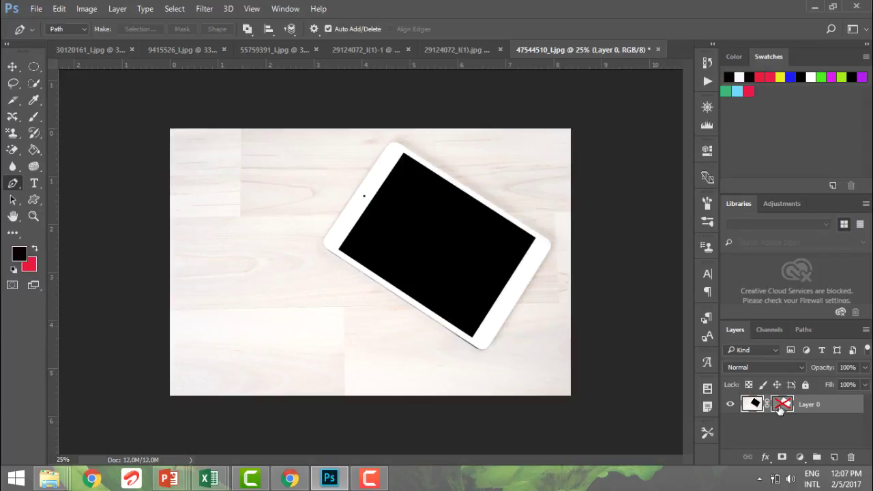
right_click(778, 407)
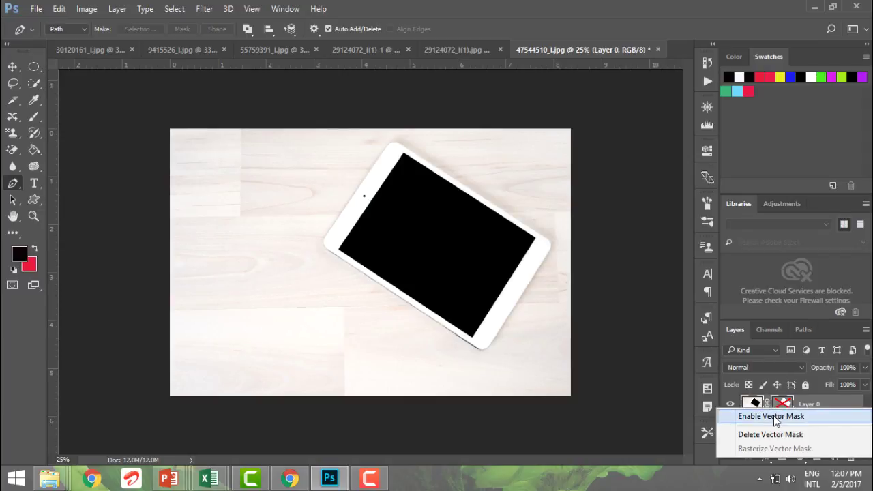
left_click(775, 417)
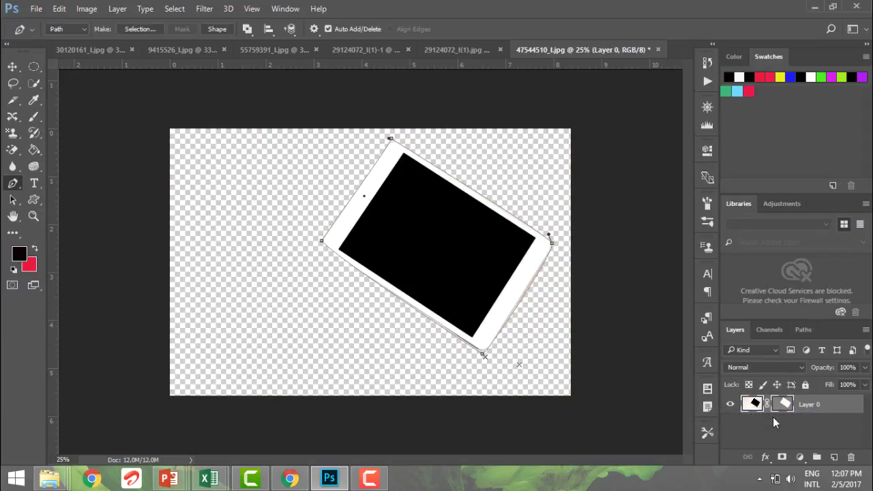